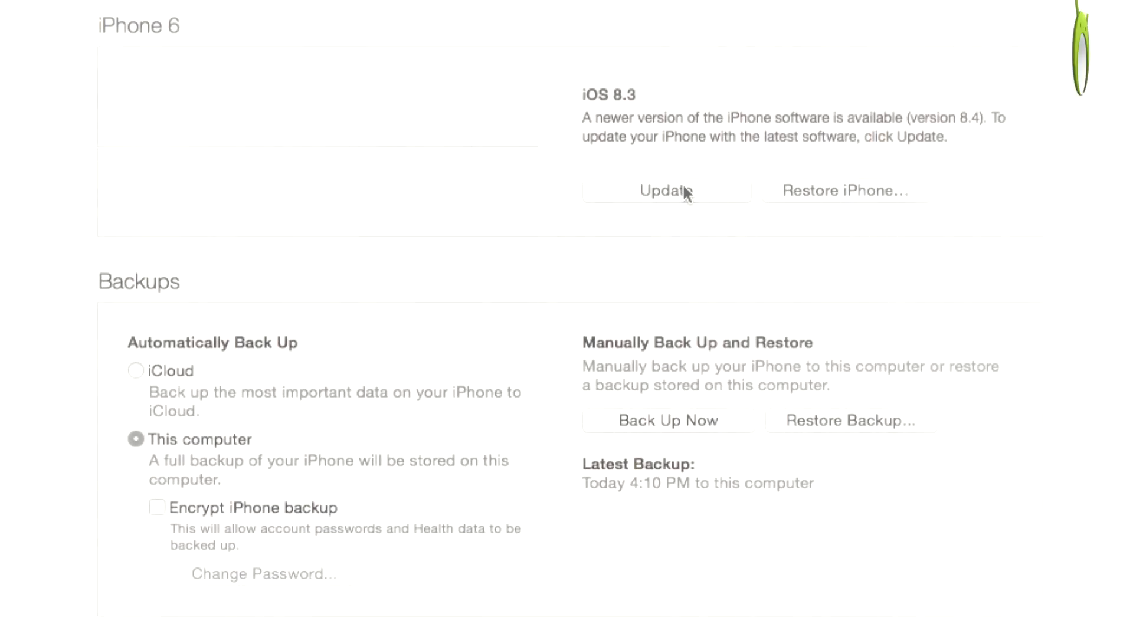
Confirm the iPhone update to iOS 8.4 and continue past its release notes
left_click(685, 187)
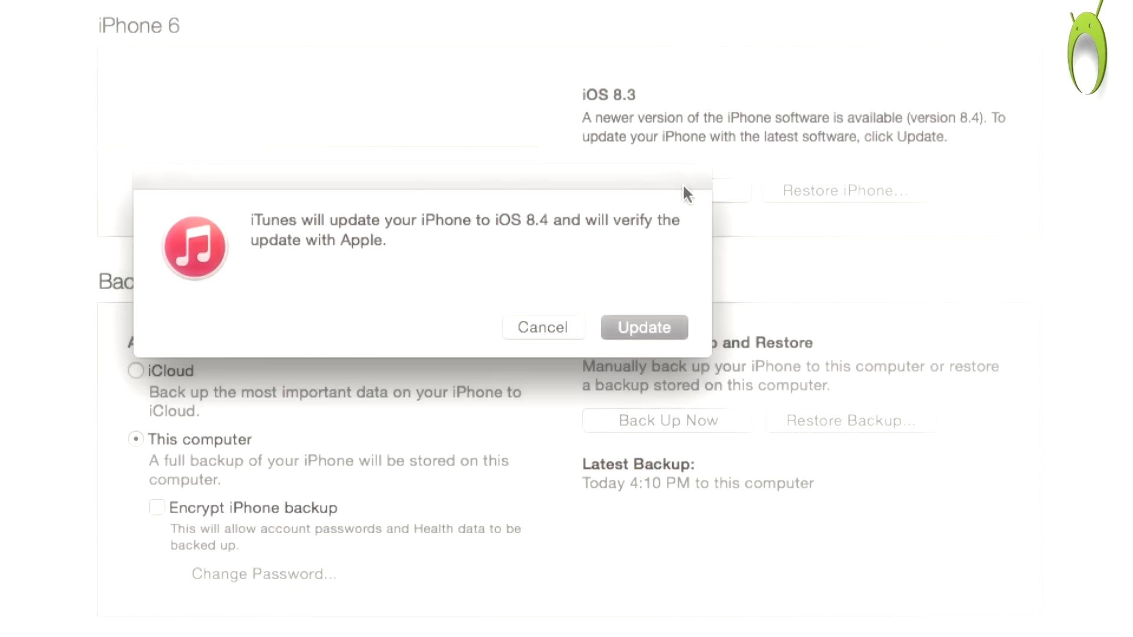
left_click(654, 328)
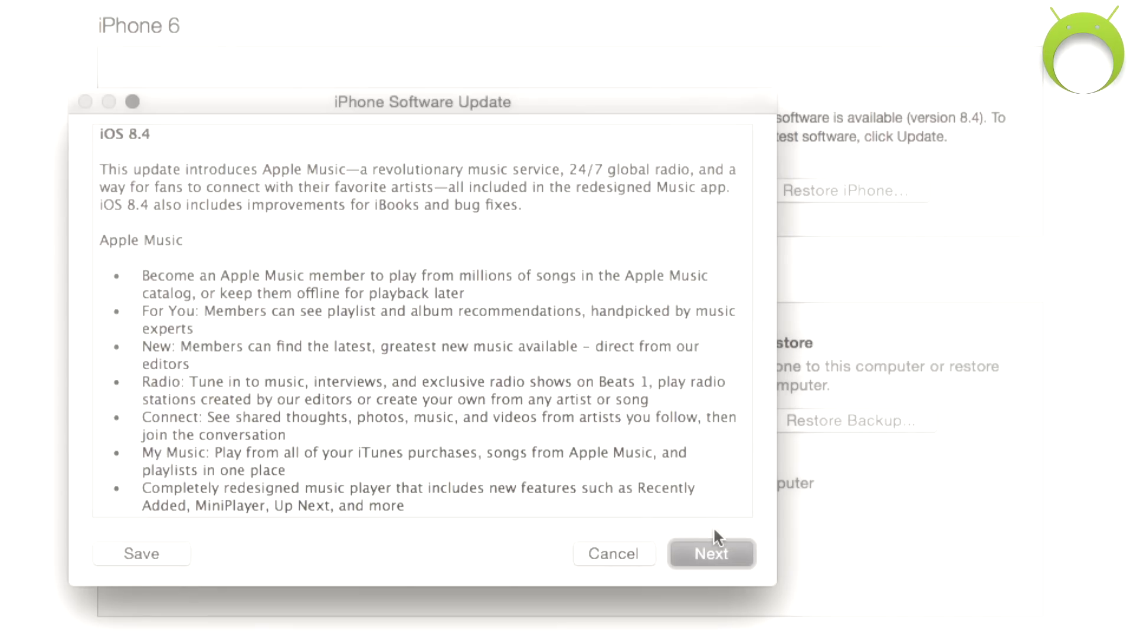
left_click(711, 556)
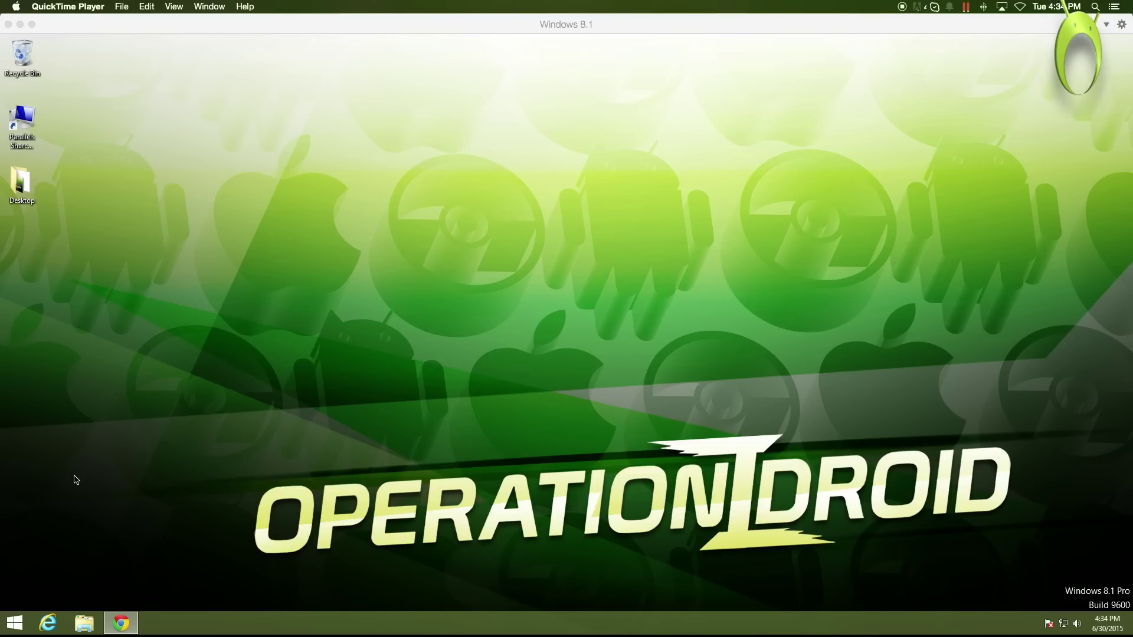
Load the TaiG English site at taig.com/en in Chrome
left_click(120, 623)
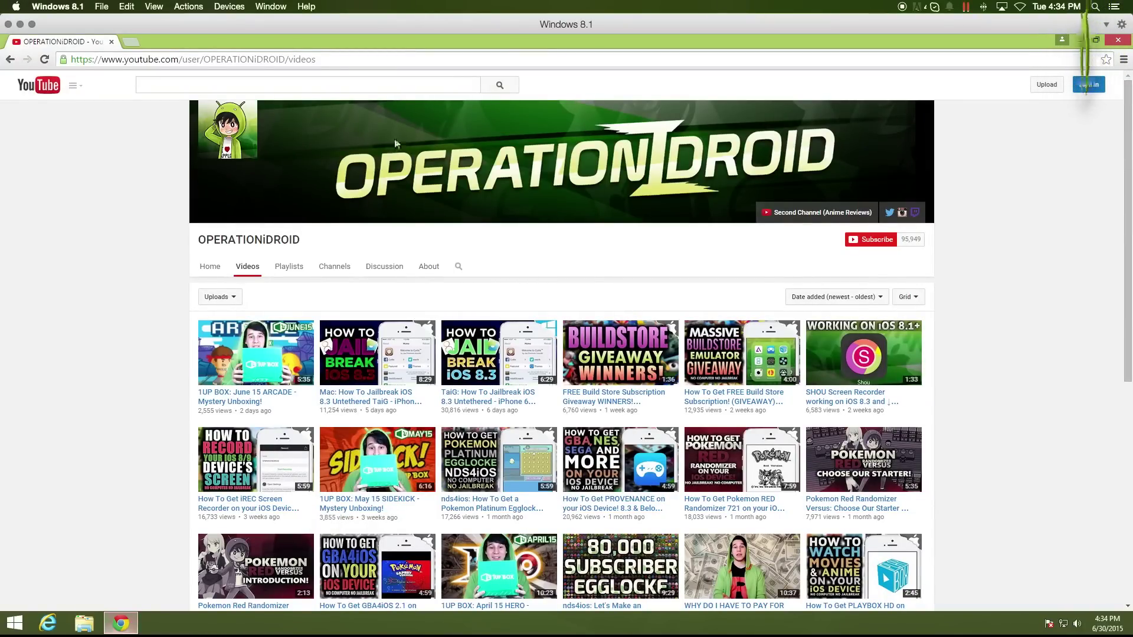
left_click(374, 59)
type("ta")
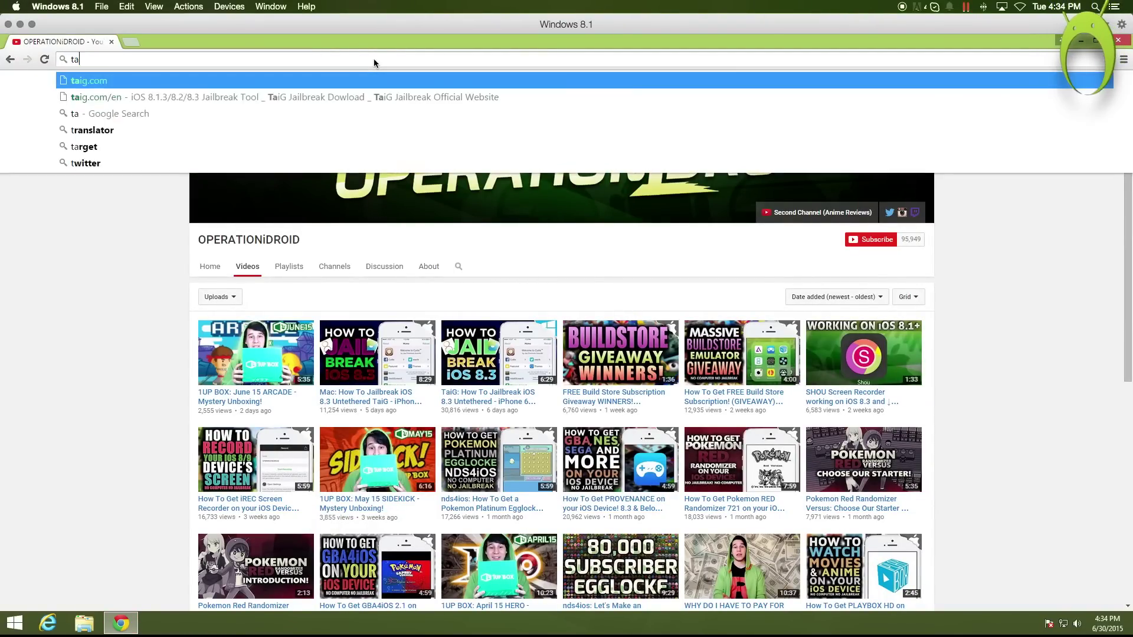
type("ig.com/en")
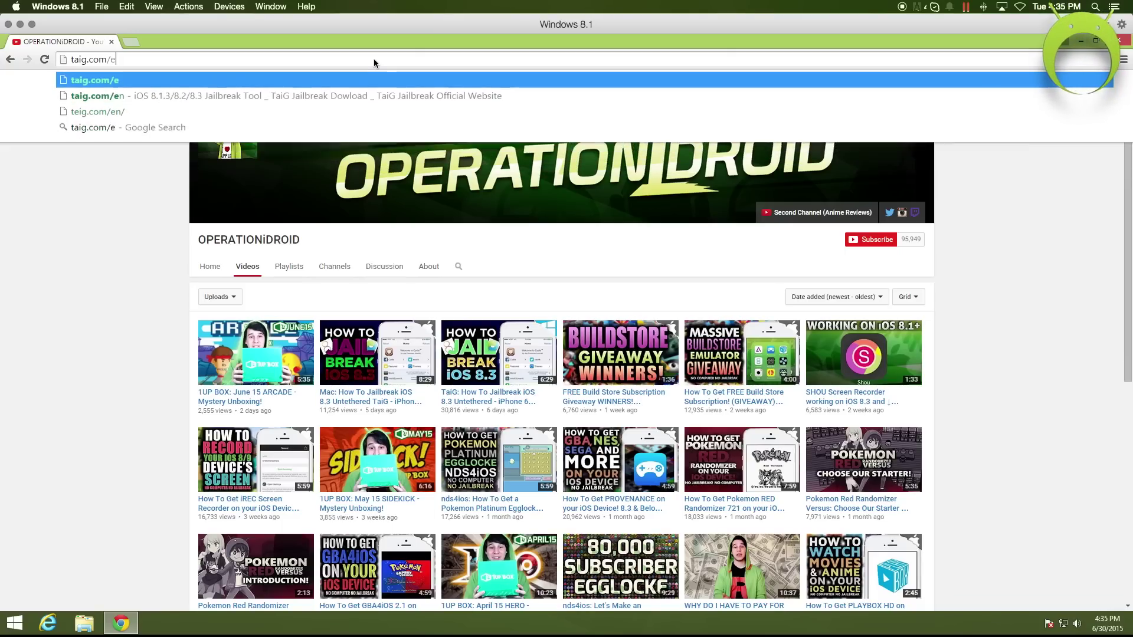
key("Return")
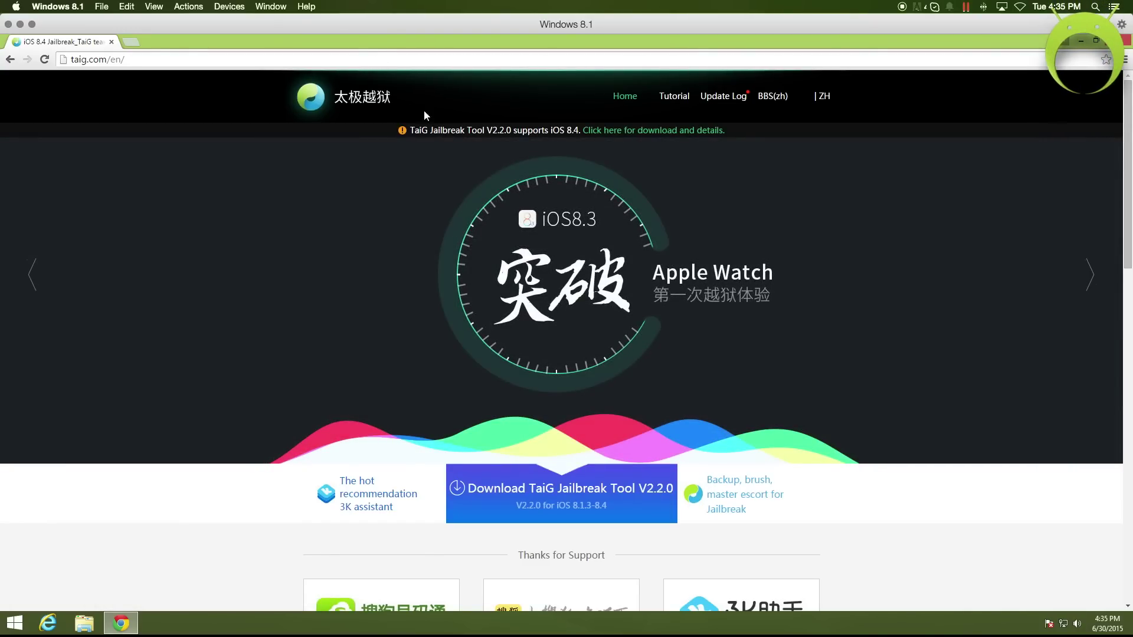
Download TaiGJBreak_EN_2200.zip (TaiG Jailbreak Tool V2.2.0), keep it despite the warning, and open it
left_click(519, 495)
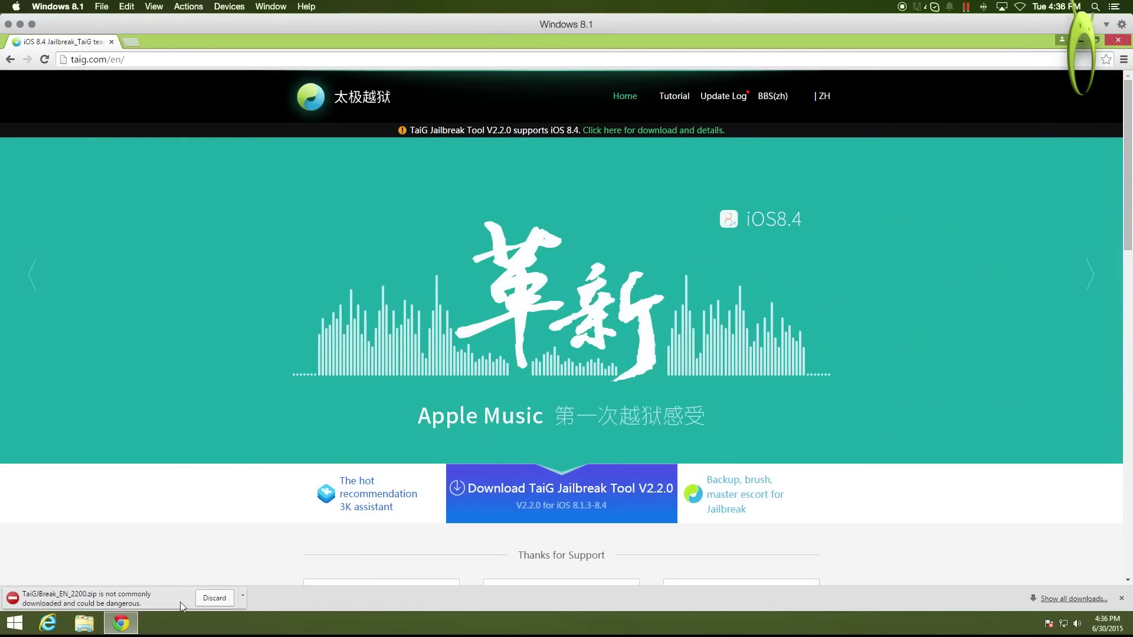
left_click(243, 599)
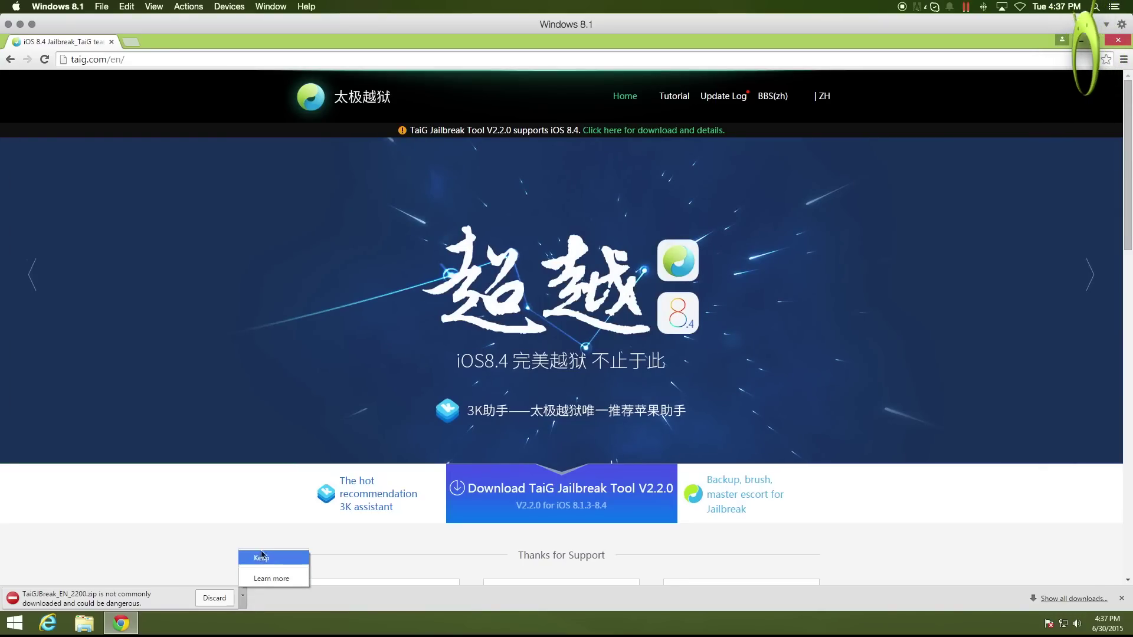
left_click(263, 561)
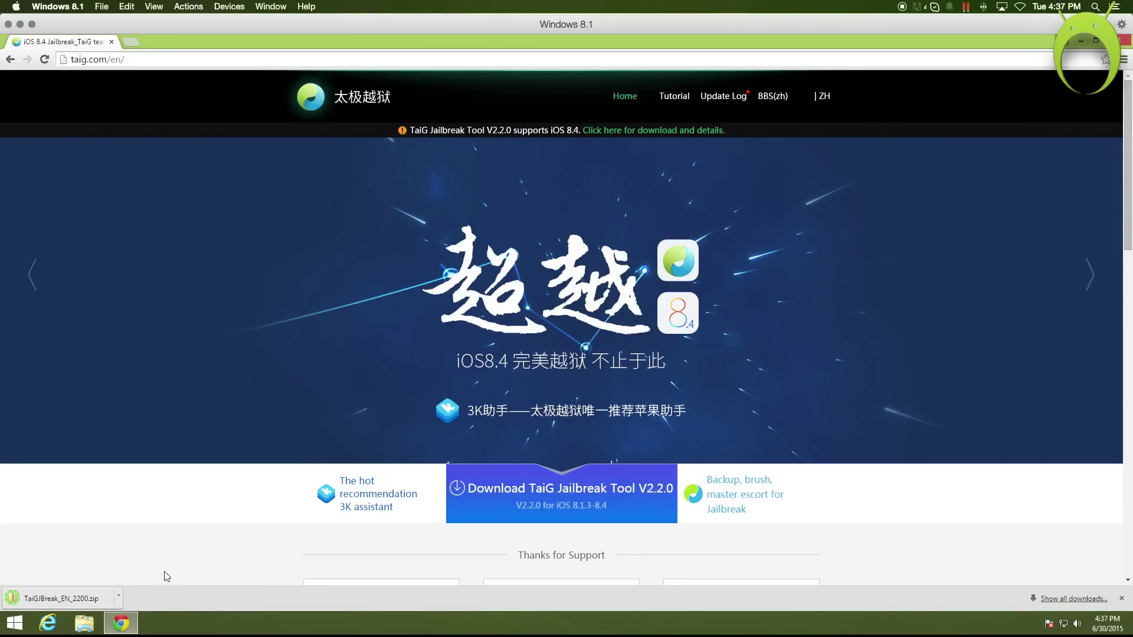
left_click(100, 601)
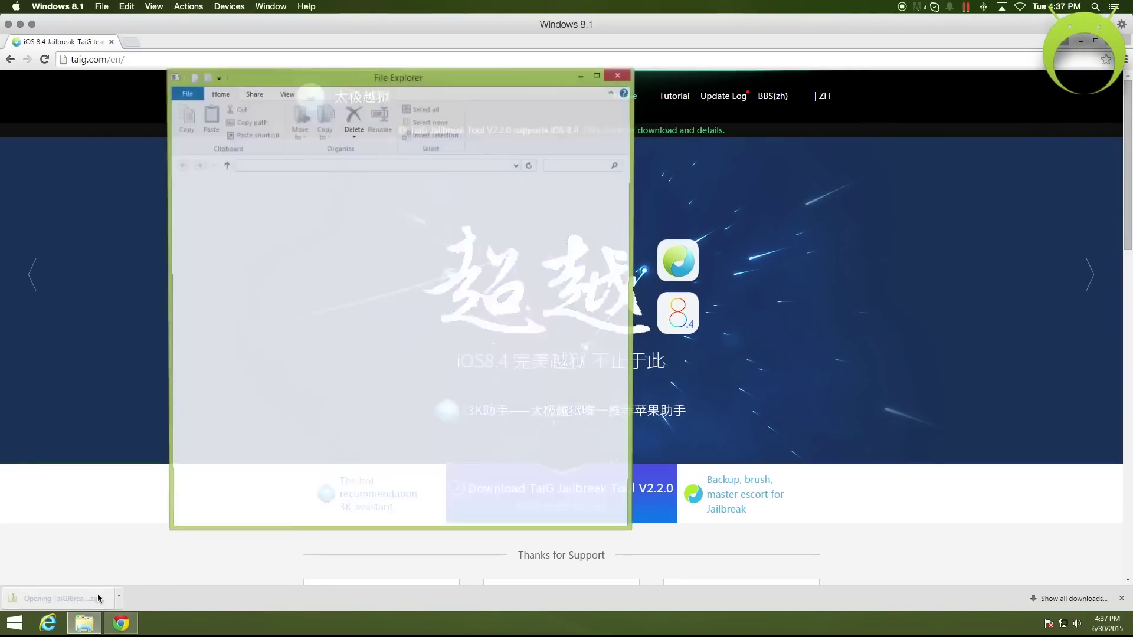
Run TaiGJBreak_EN_2200 from the zip, allowing it past the security warning
left_click(1078, 40)
left_click(1082, 41)
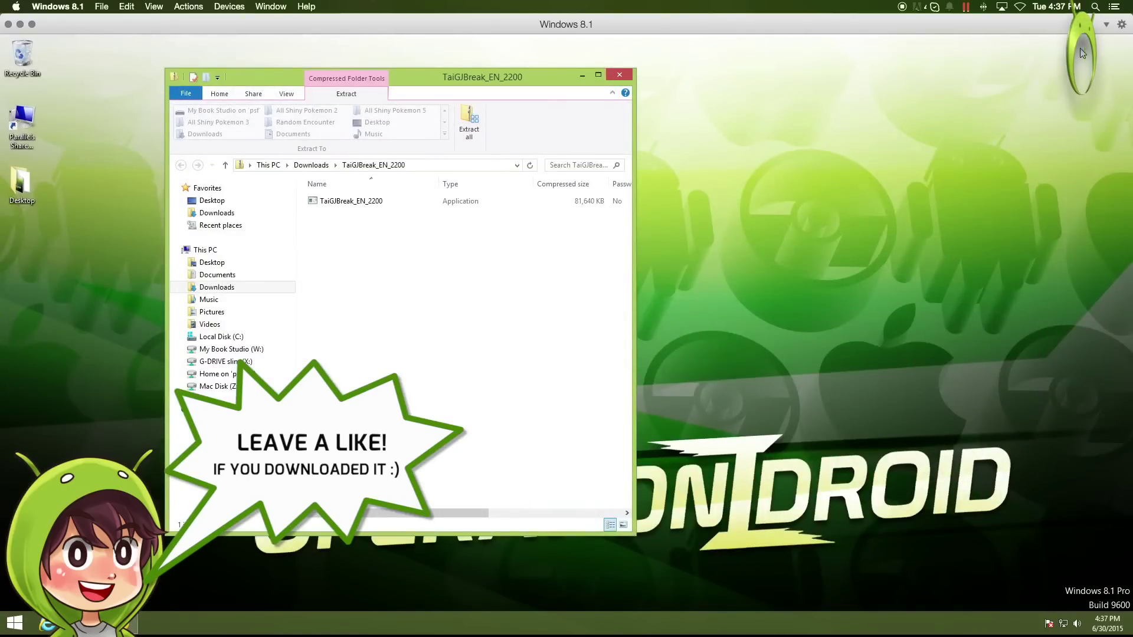
left_click(445, 203)
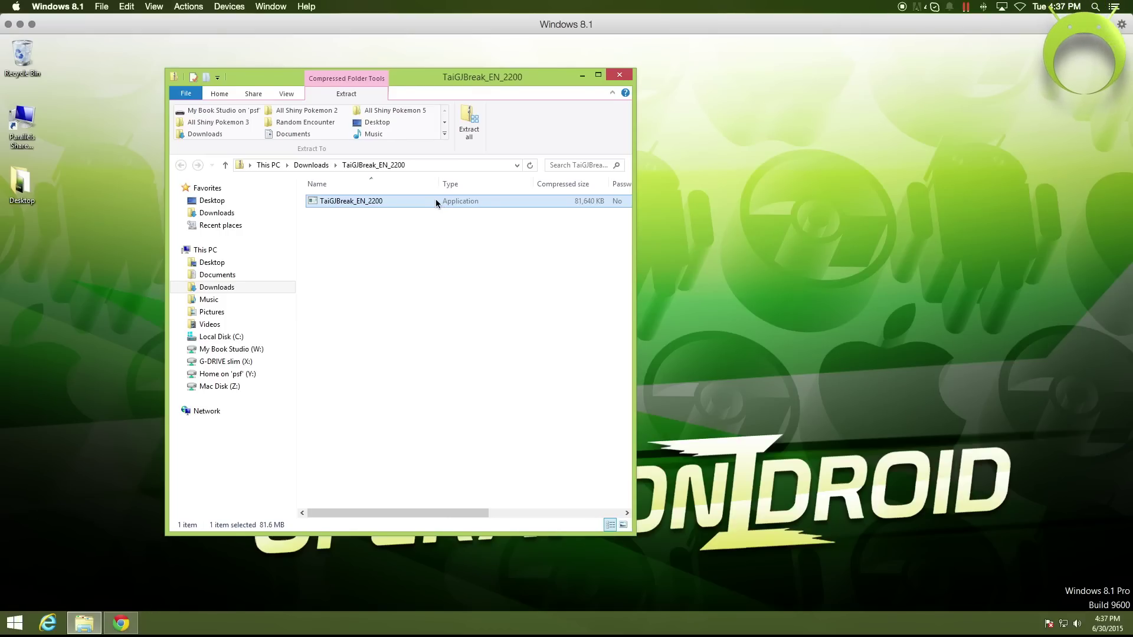
double_click(436, 199)
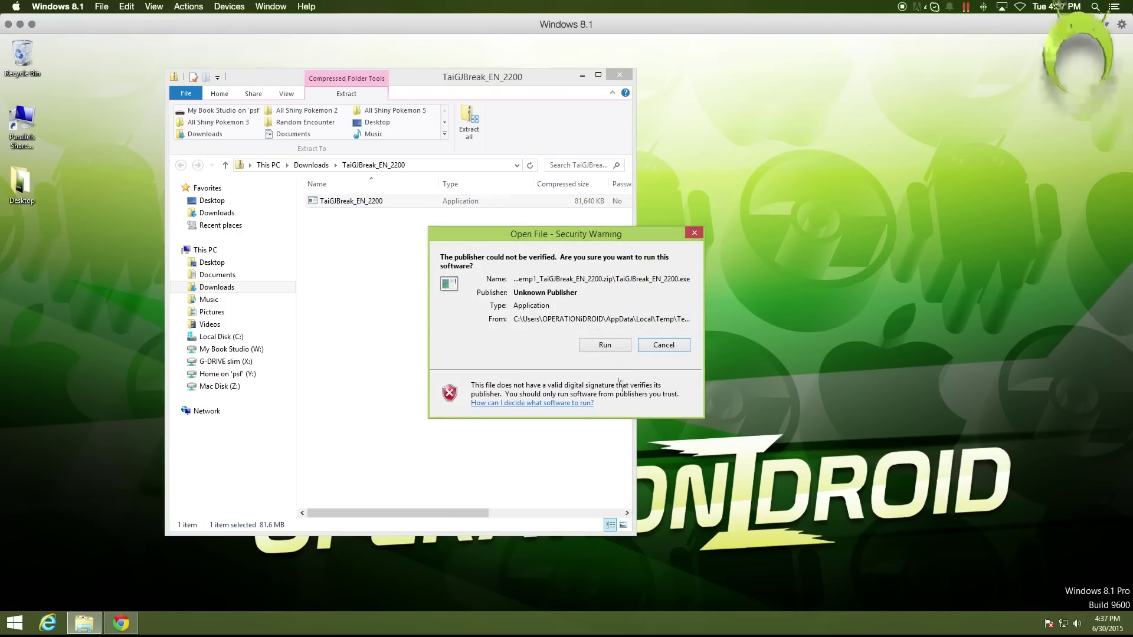
left_click(604, 347)
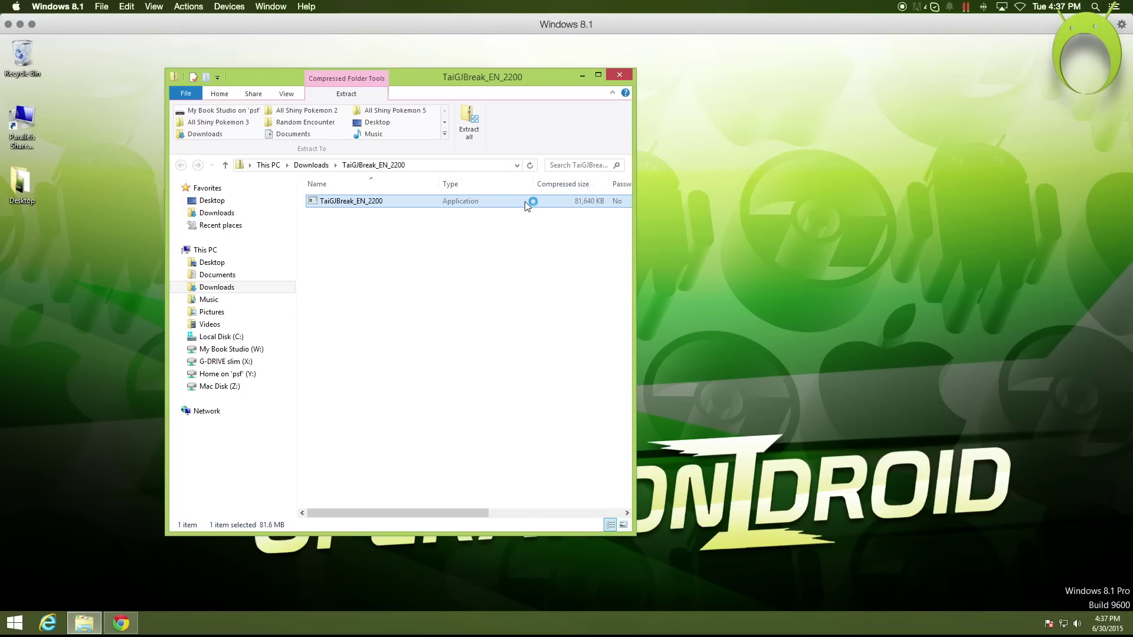
Pick Windows 8.1, recheck the iPhone with Find My iPhone off, and deselect 3K Assistant
left_click(582, 76)
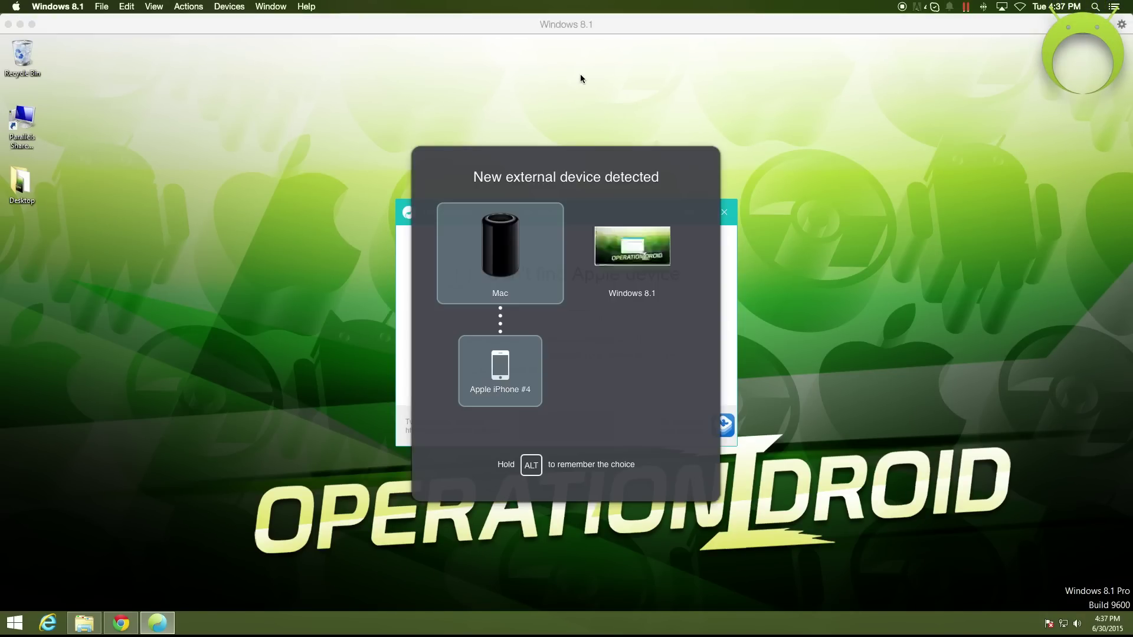
left_click(632, 263)
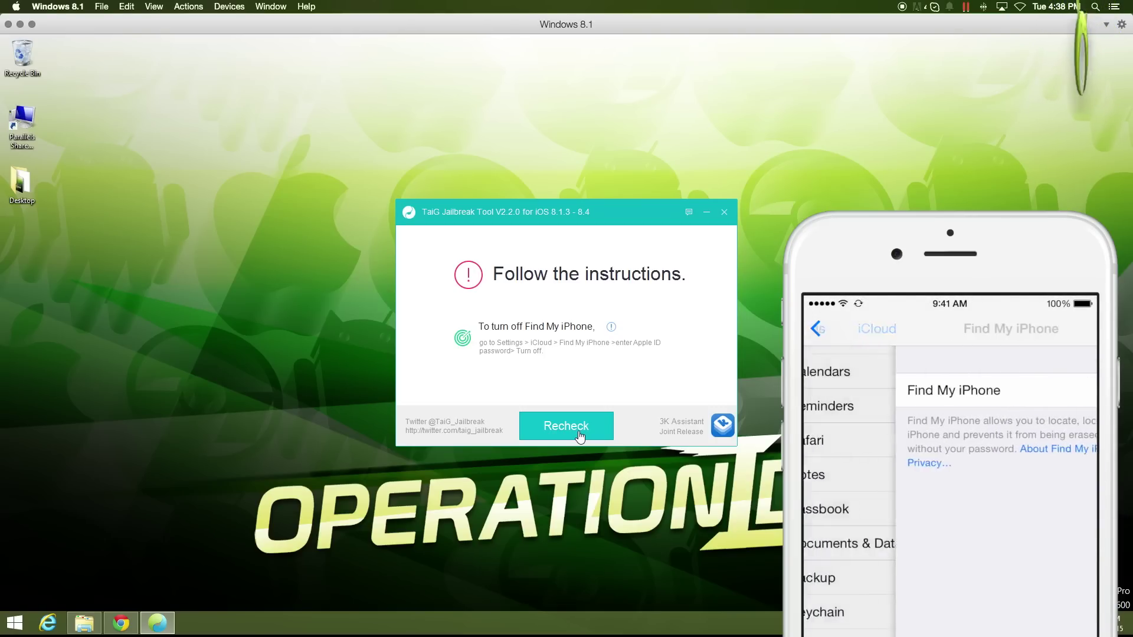
left_click(580, 436)
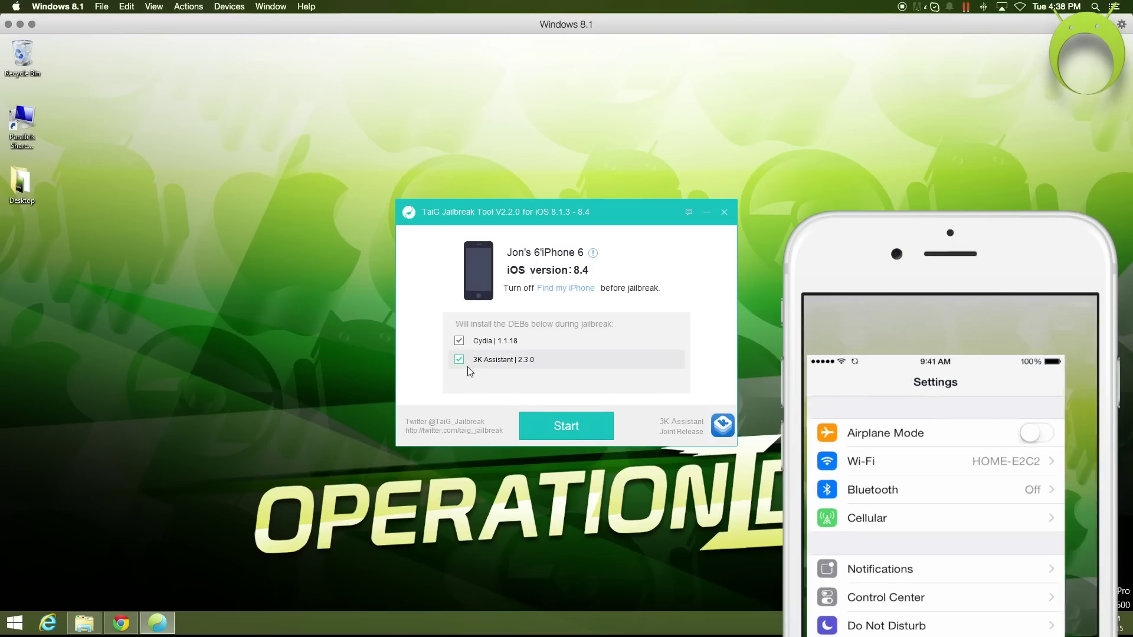
left_click(459, 359)
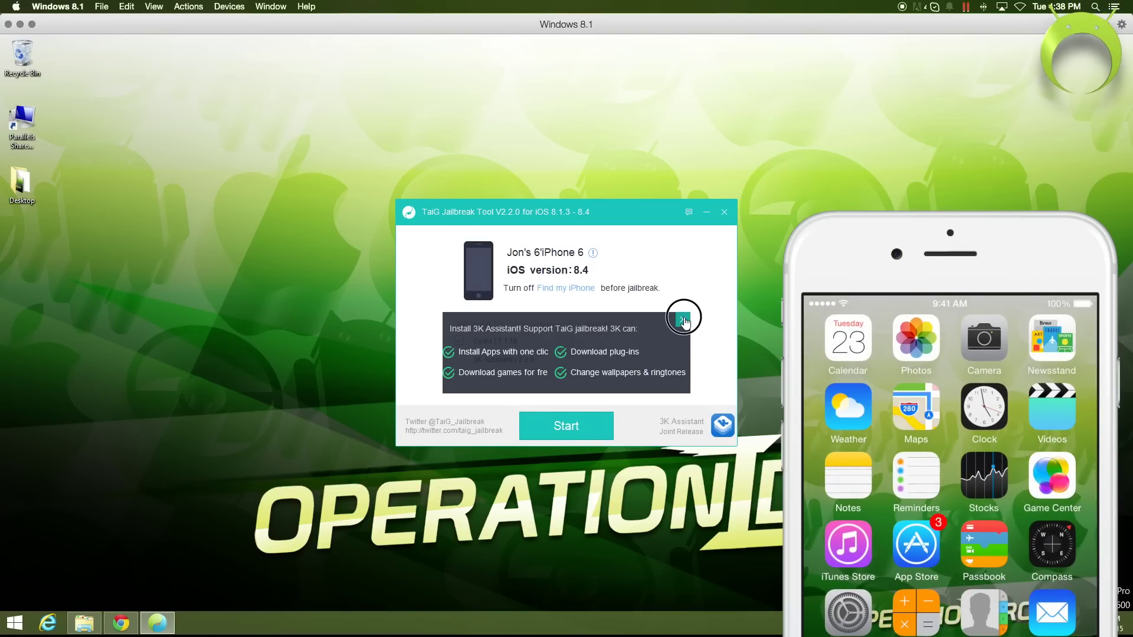
left_click(683, 320)
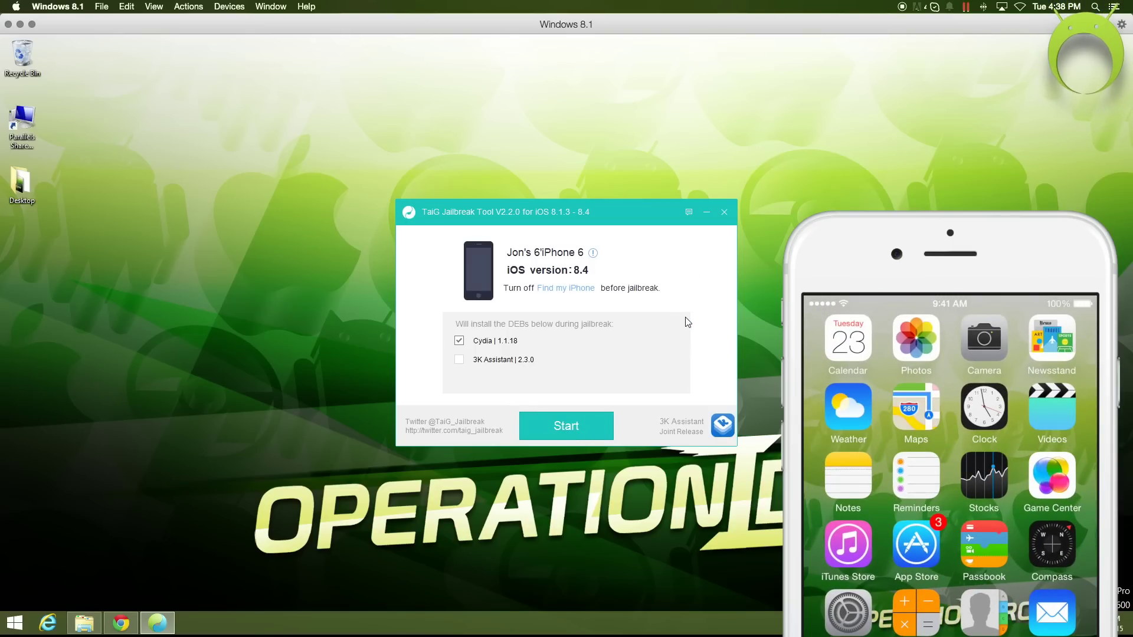
Start jailbreaking the iOS 8.4 iPhone with Cydia
left_click(566, 440)
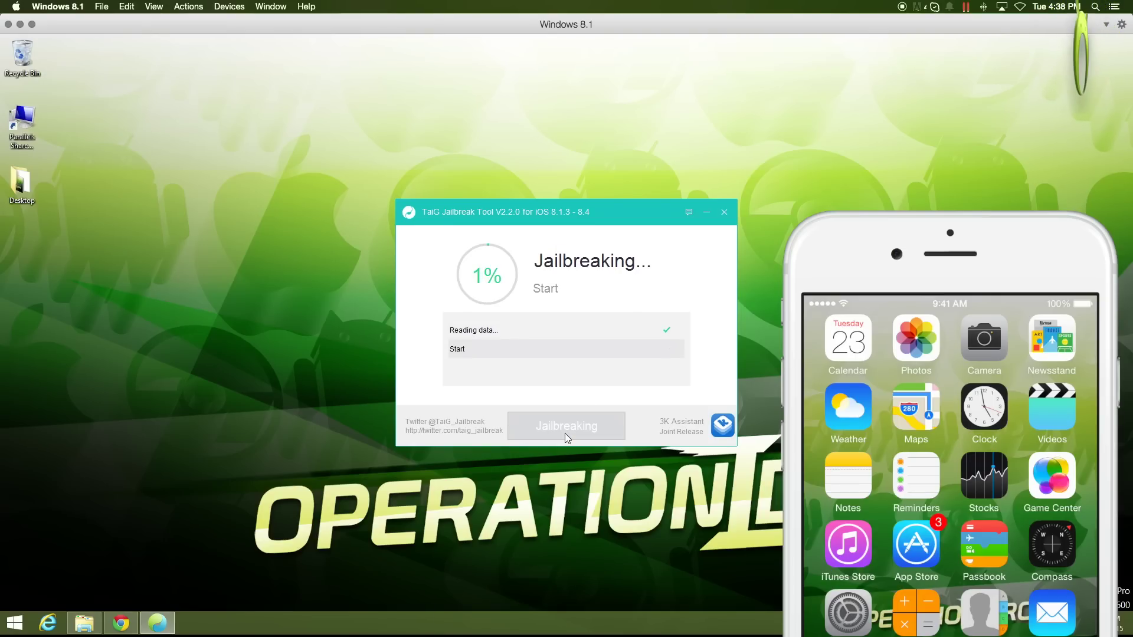